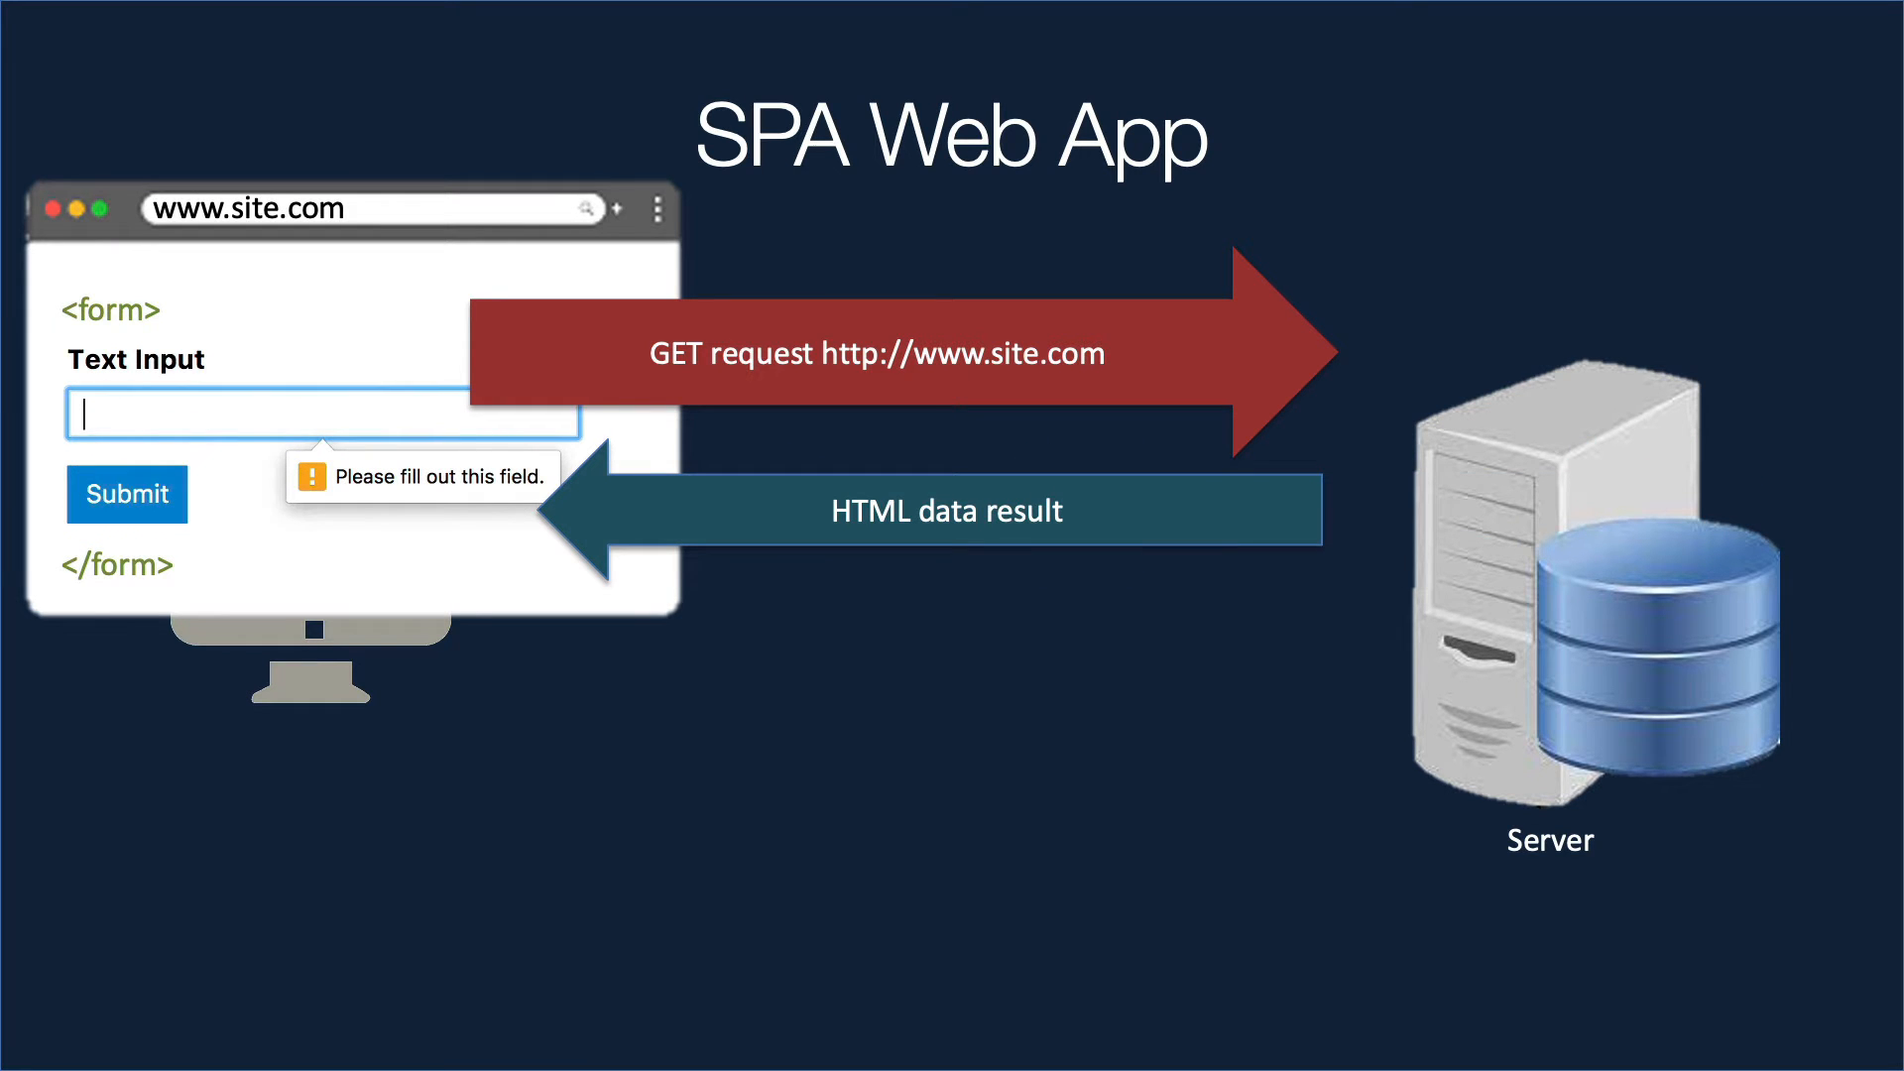
{"action": "key", "text": "Right"}
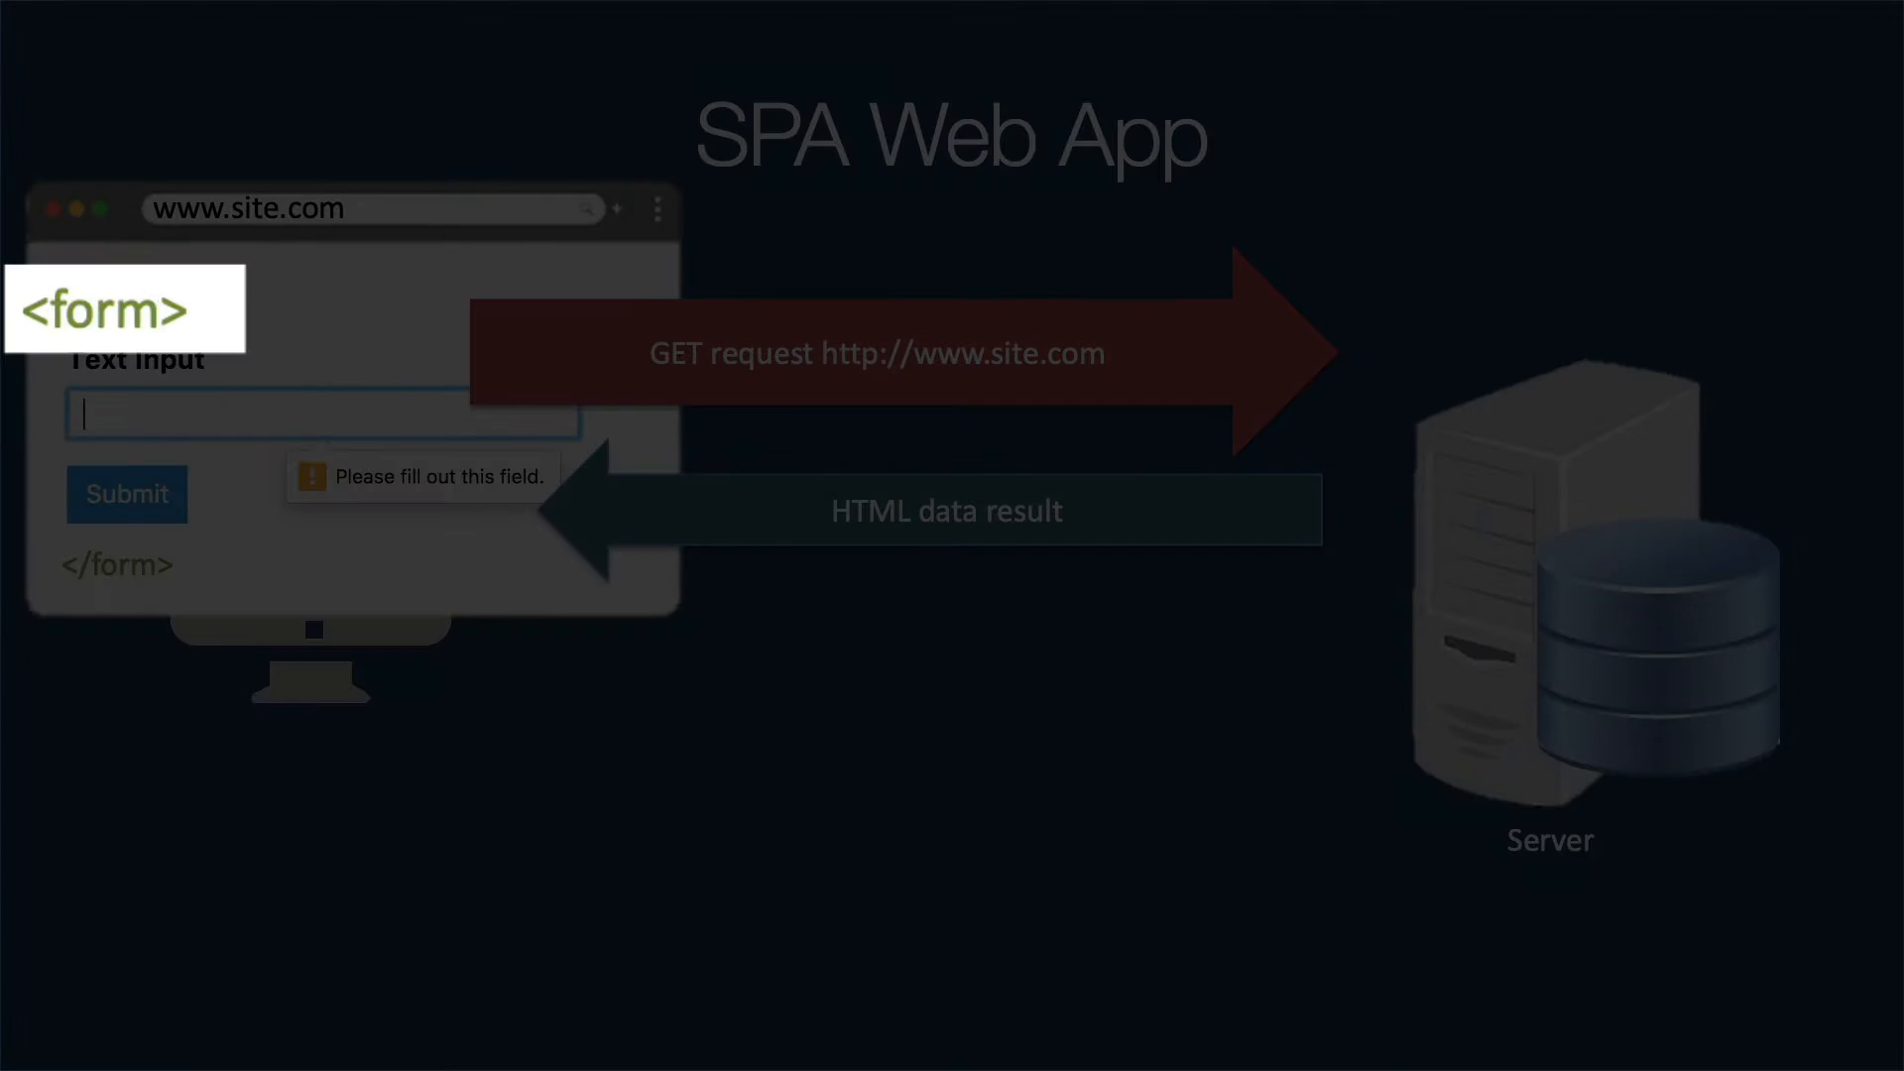